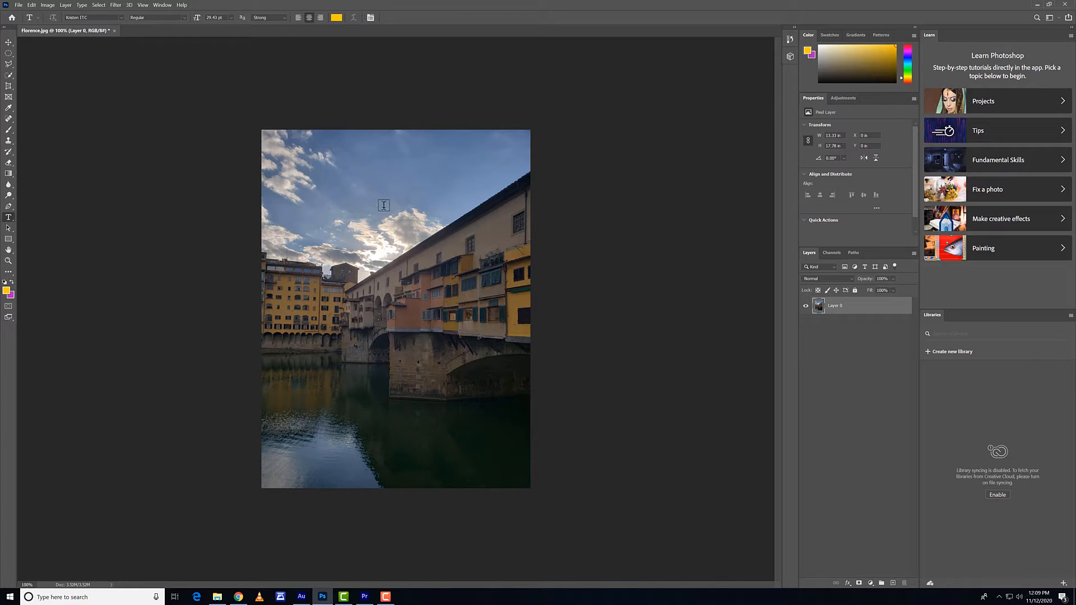
Step: Try placing horizontal point text over the yellow buildings and discard it
click(306, 302)
text(adsfsacfasd)
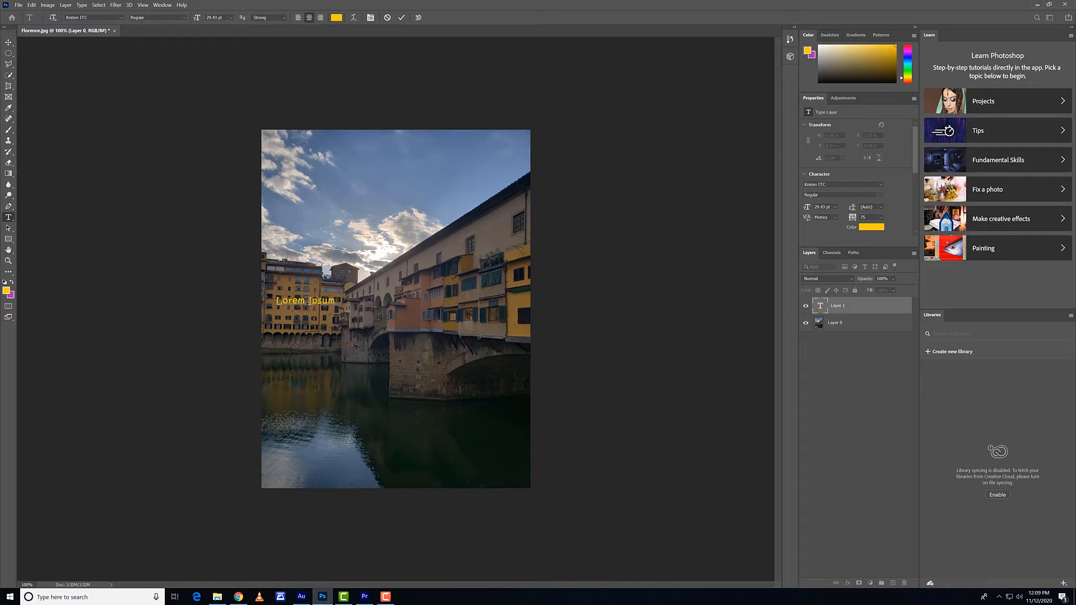
key(BackSpace)
click(387, 18)
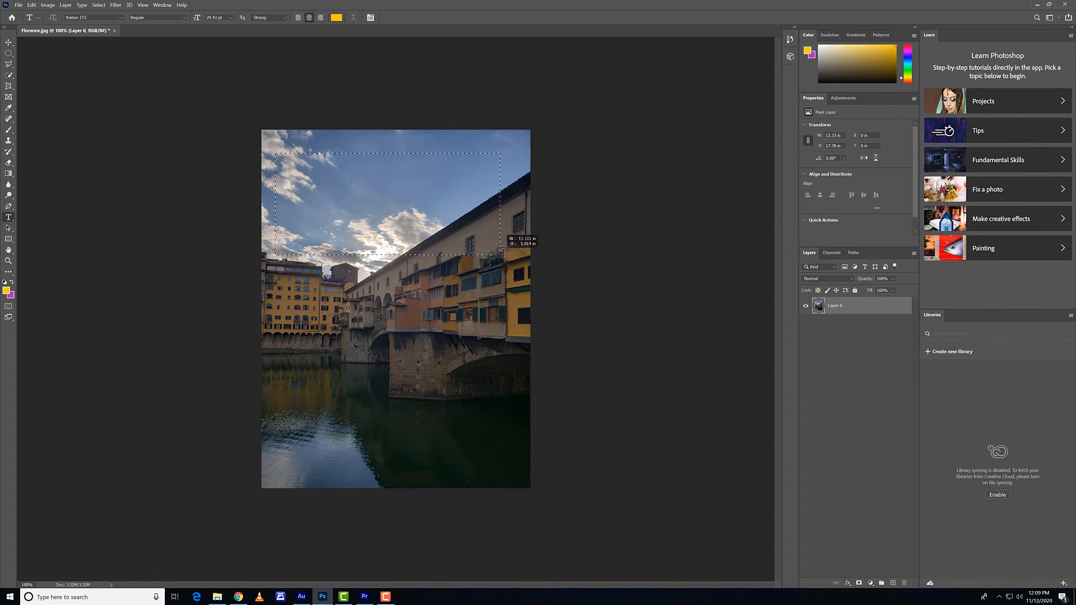
Step: Add a placeholder paragraph text box about 11.2 by 5.1 in over the sky and move it slightly right and up
drag(504, 253, 275, 153)
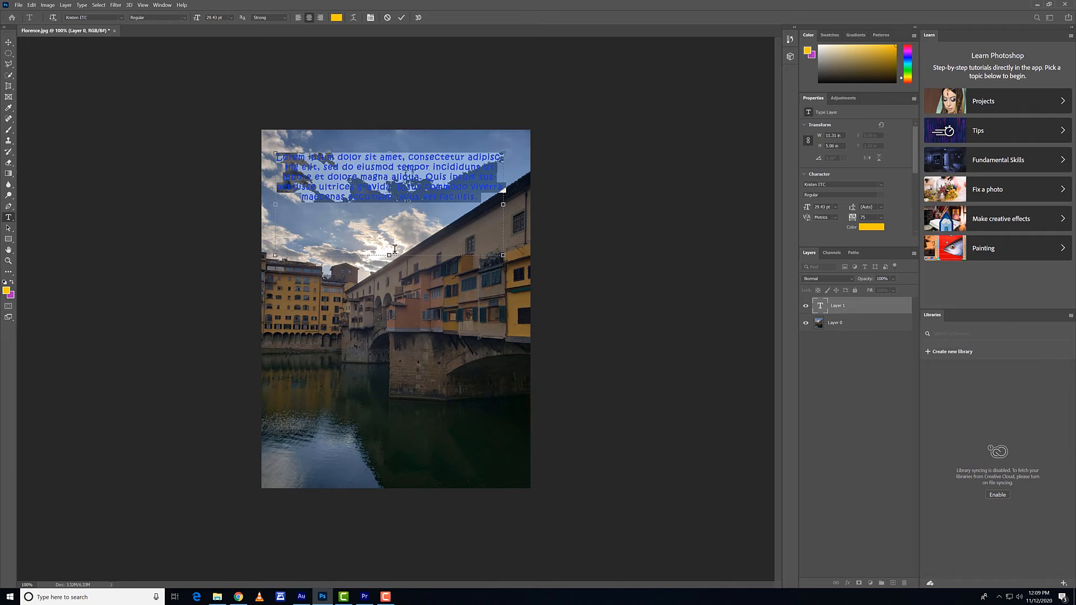
click(402, 18)
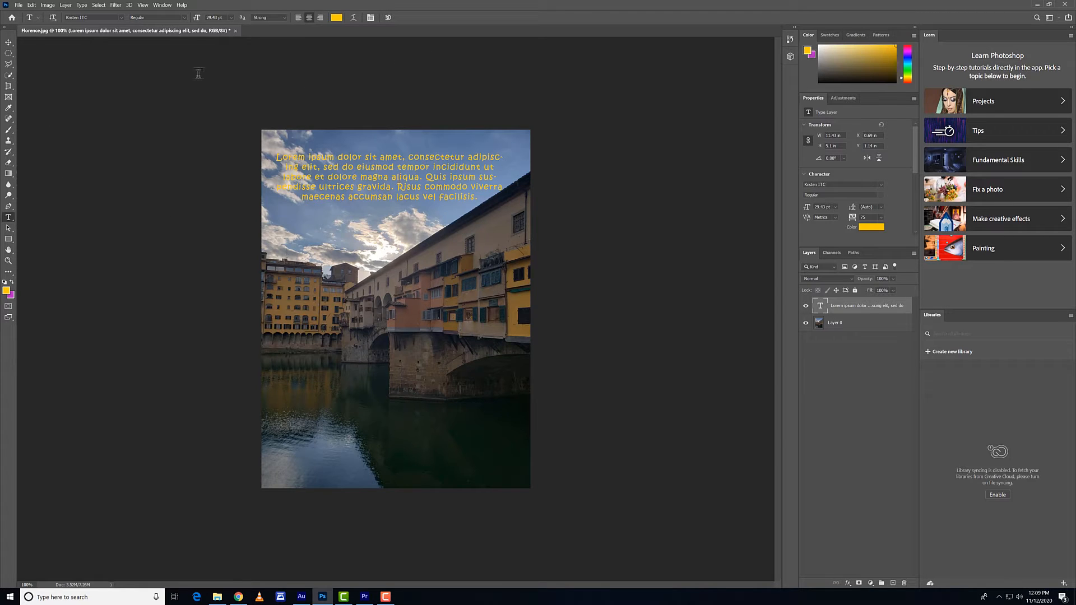
click(8, 42)
drag(349, 148, 414, 163)
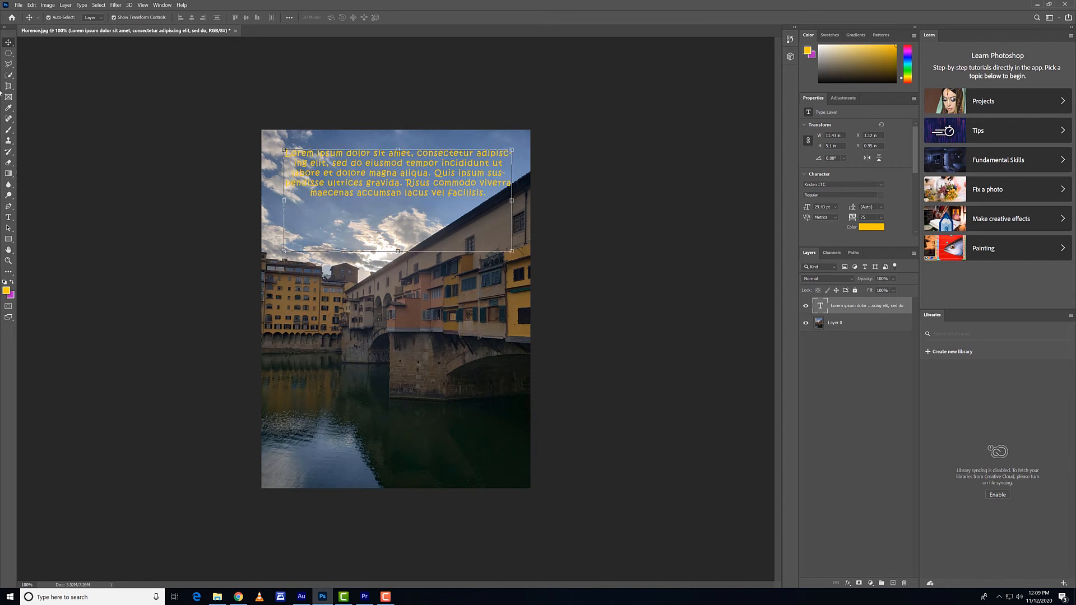
Step: Shrink the paragraph text box to about 3.4 in tall and toggle its orientation to vertical and back to horizontal
click(8, 217)
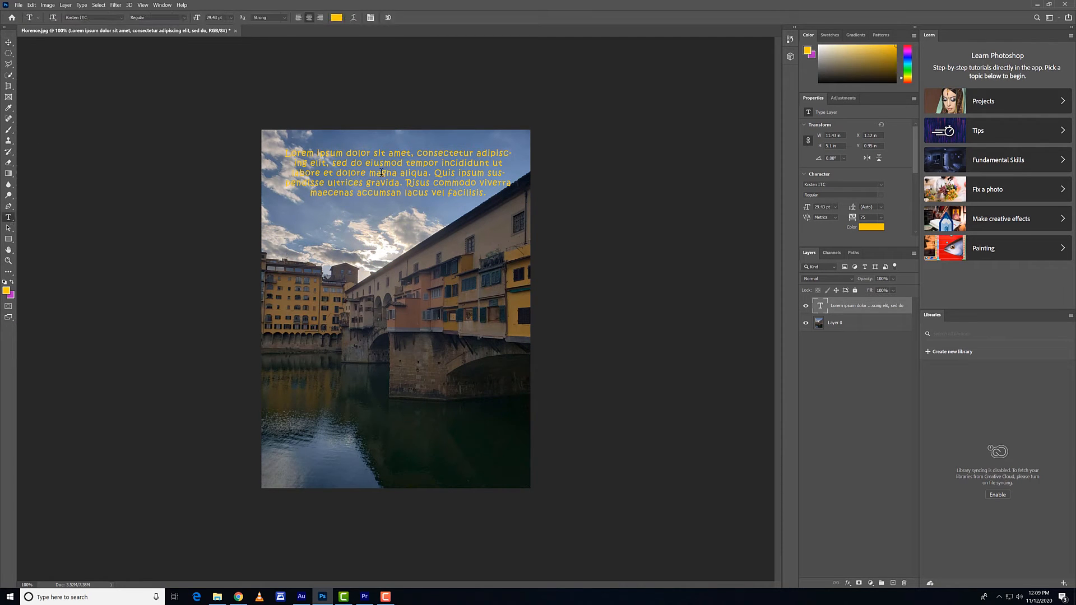
click(405, 171)
drag(406, 171, 368, 172)
click(465, 189)
drag(412, 254, 412, 221)
click(54, 18)
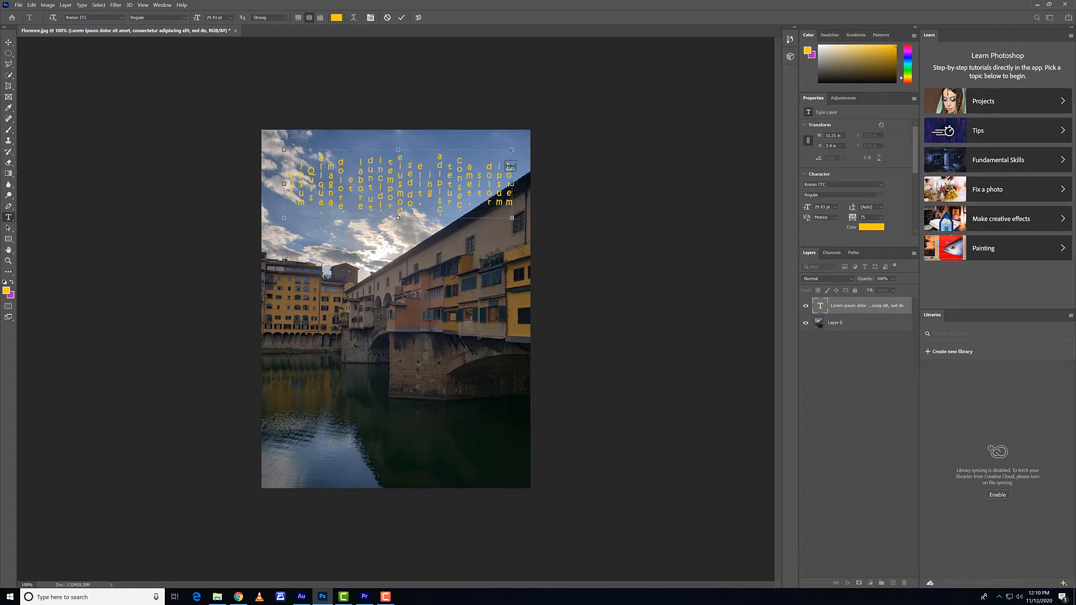
click(53, 17)
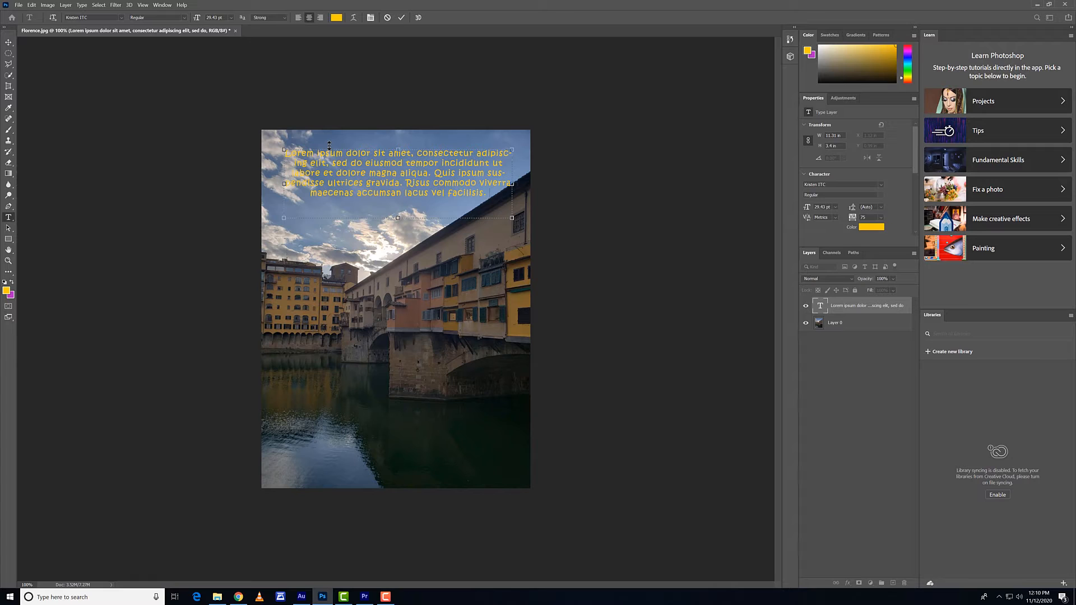
Step: Set the type font to Comic Sans MS and look through the font style and anti-aliasing options
click(121, 19)
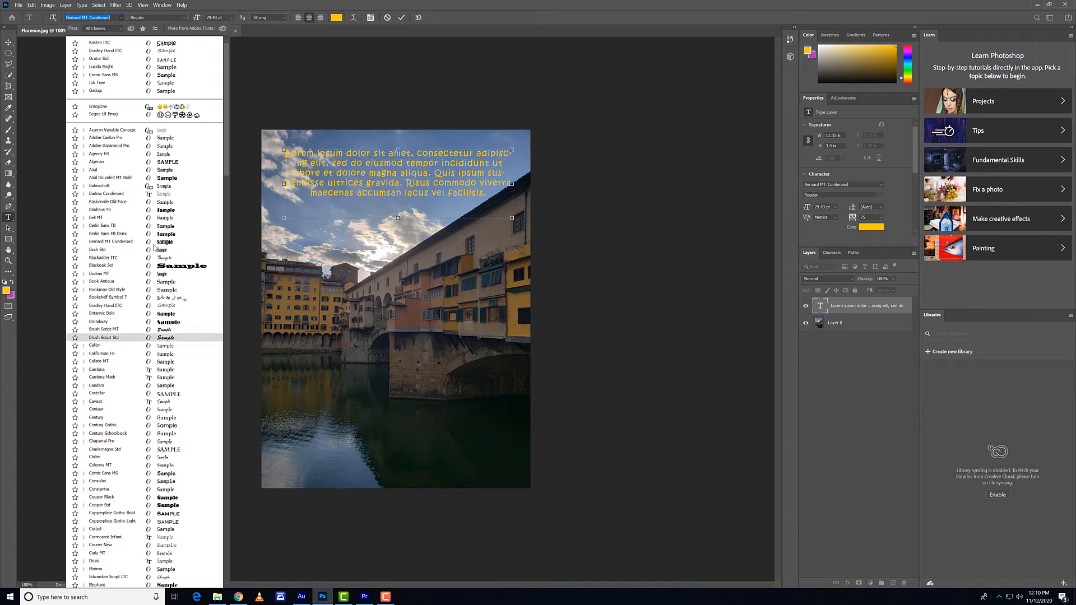
click(188, 18)
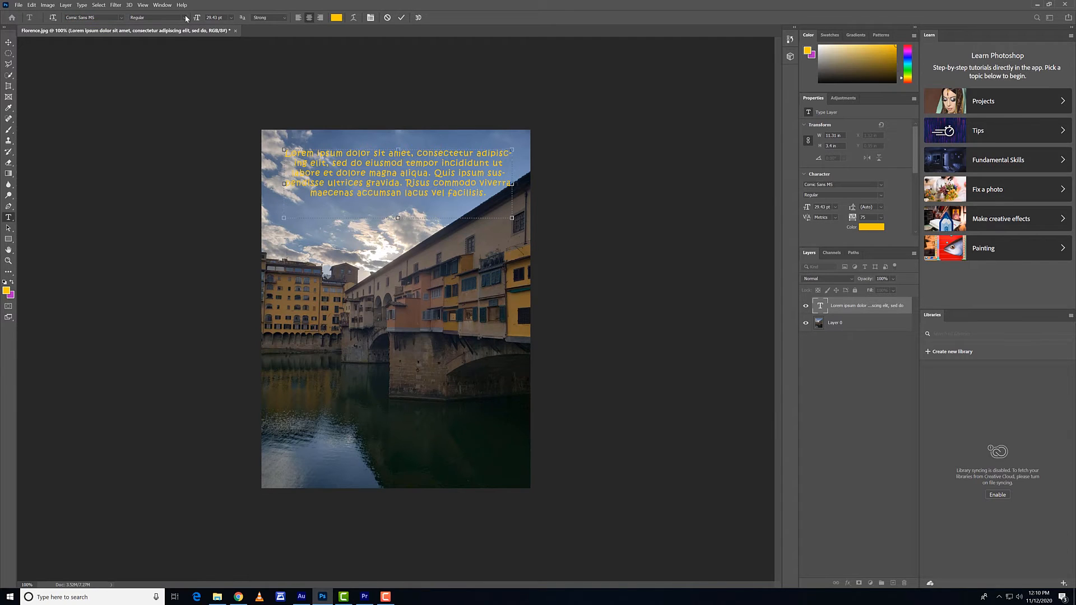
click(185, 18)
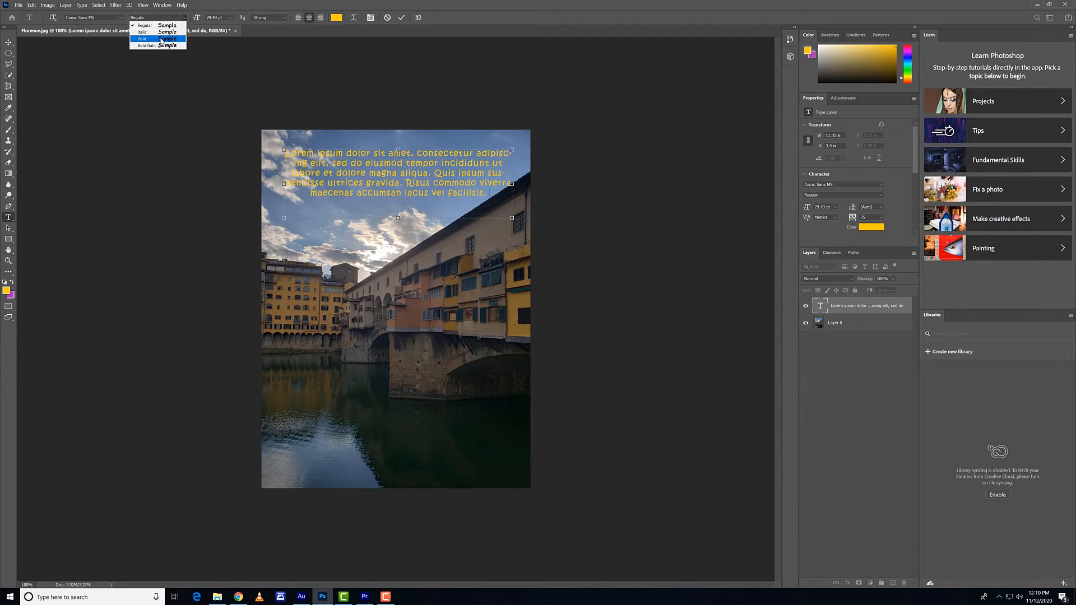
click(183, 19)
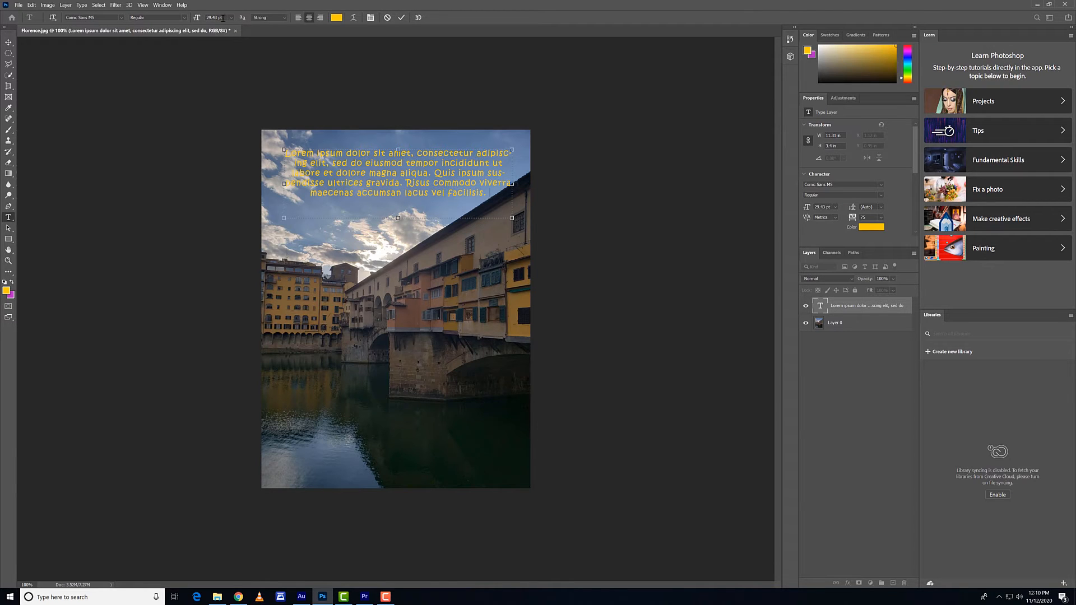
click(278, 18)
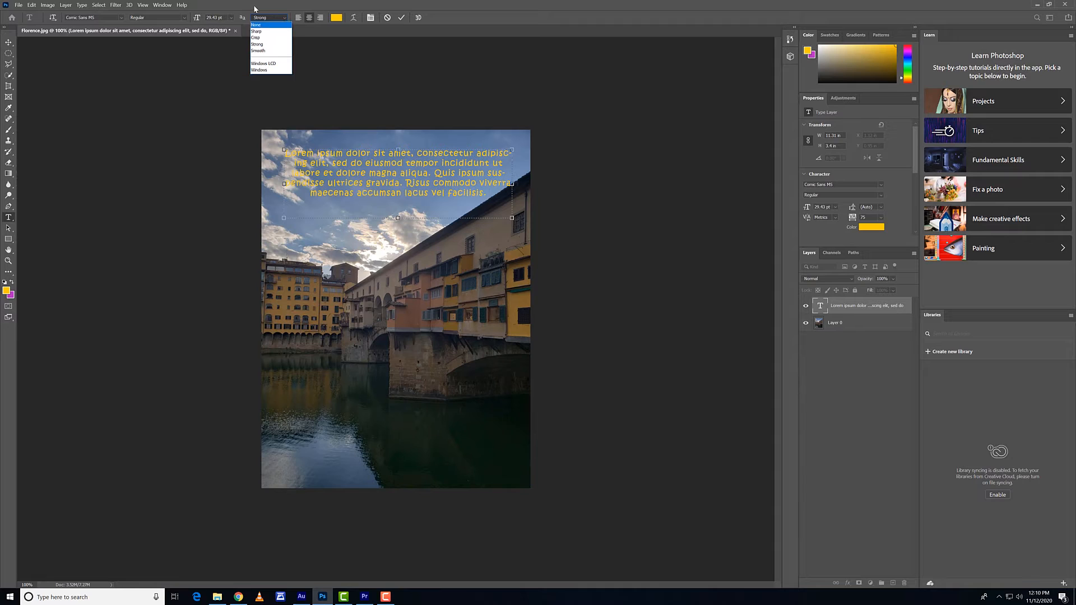
click(269, 18)
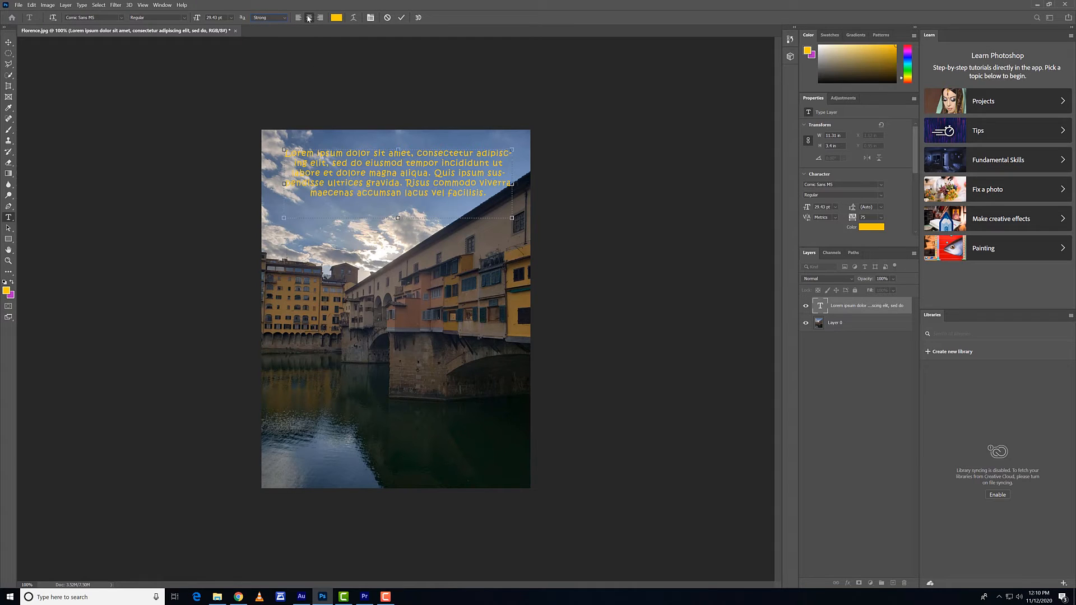
Step: Try left and right alignment on the whole paragraph and return it to centered
drag(486, 194, 287, 109)
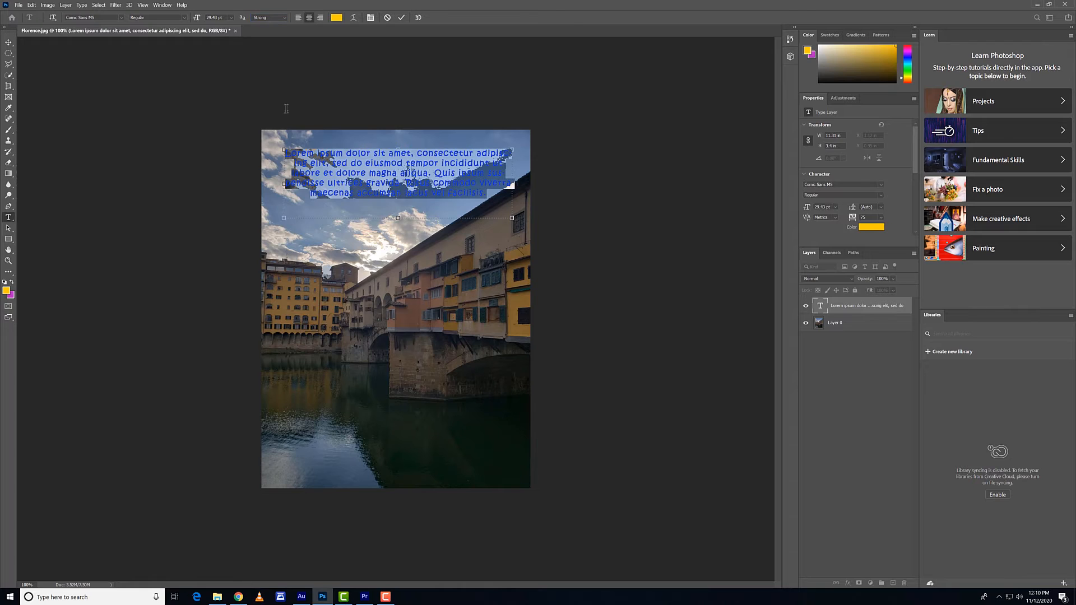
click(297, 18)
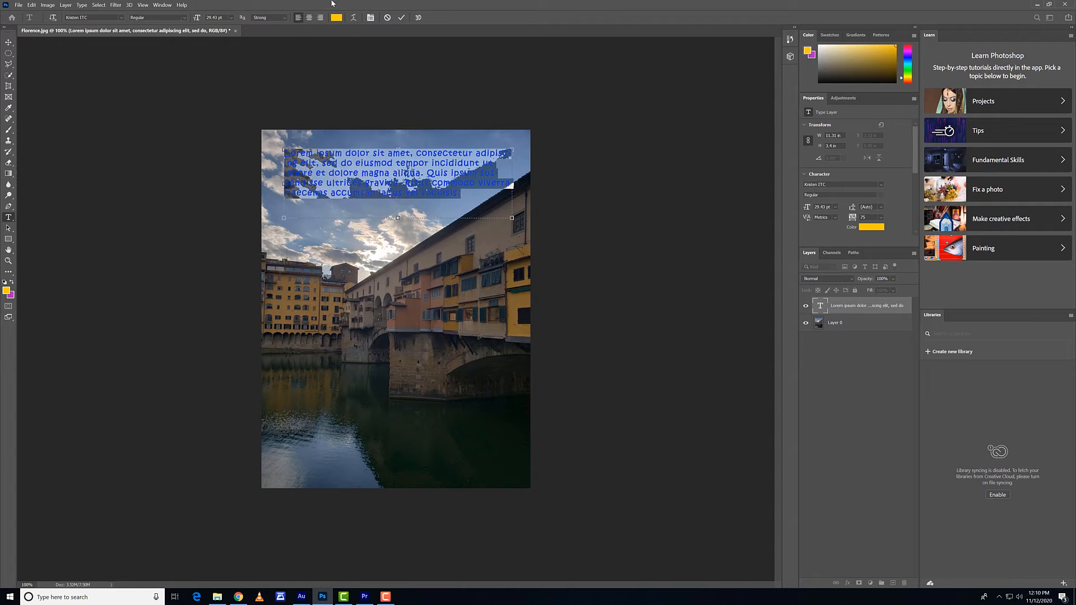
click(322, 18)
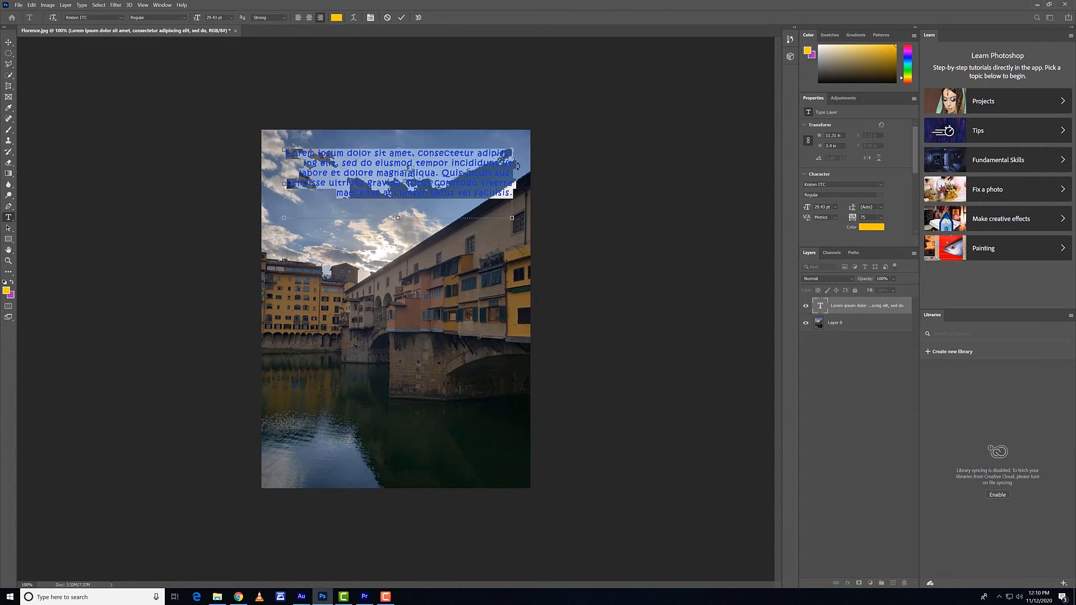
click(309, 17)
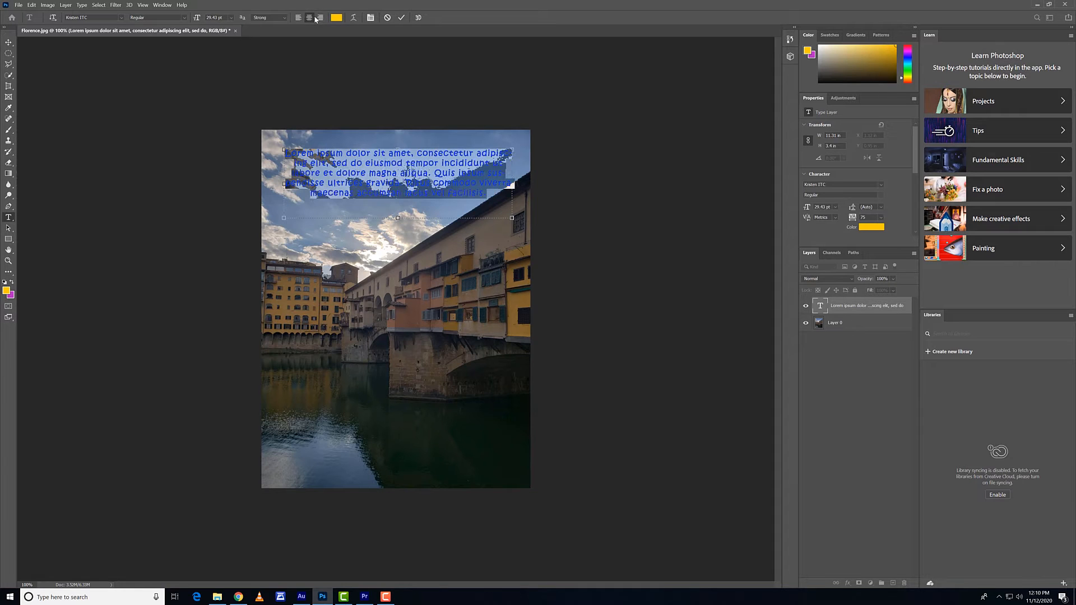
click(451, 179)
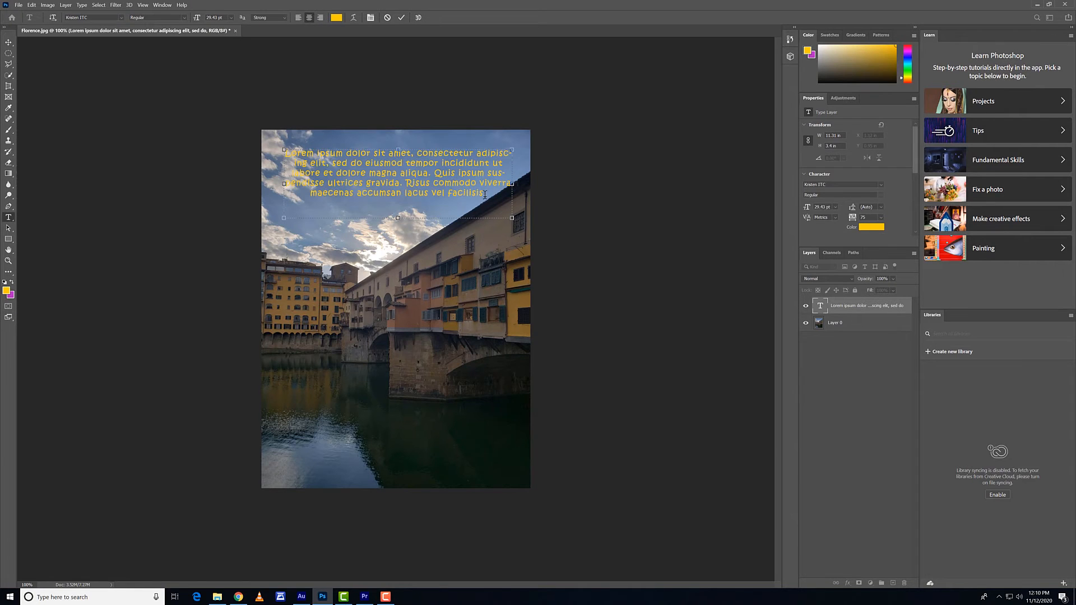
Step: Try a horizontal Arc warp with an adjusted bend on the whole paragraph and discard the warp
drag(488, 197, 273, 153)
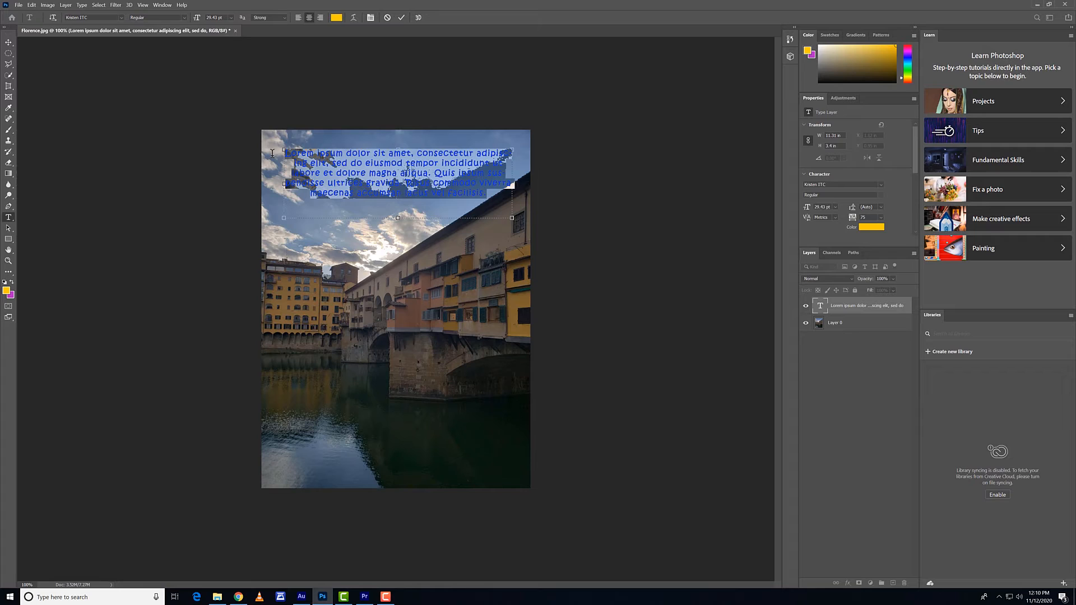
click(354, 18)
click(537, 167)
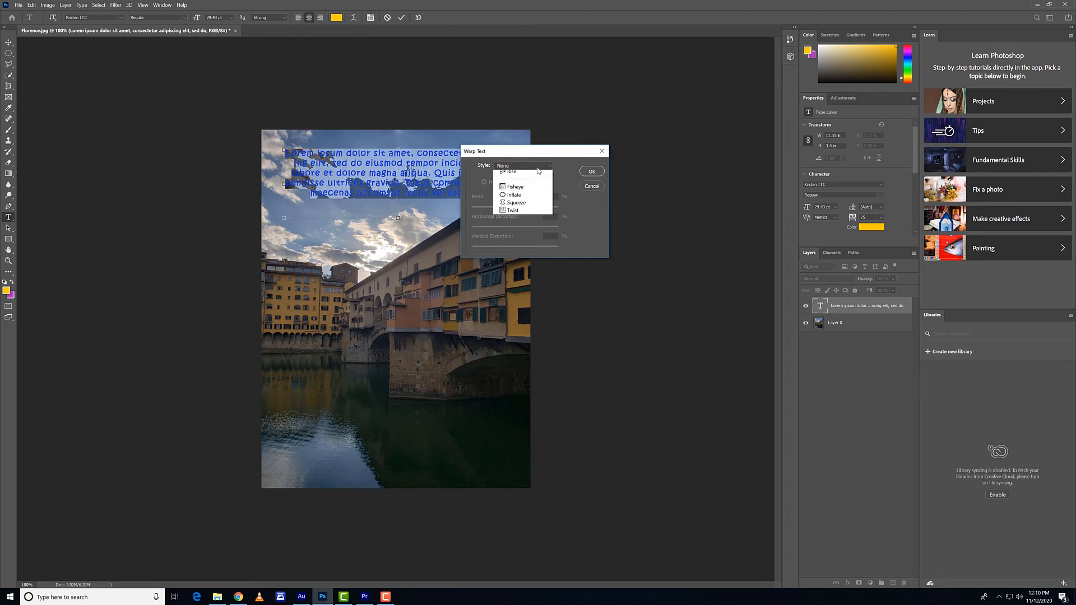
click(511, 185)
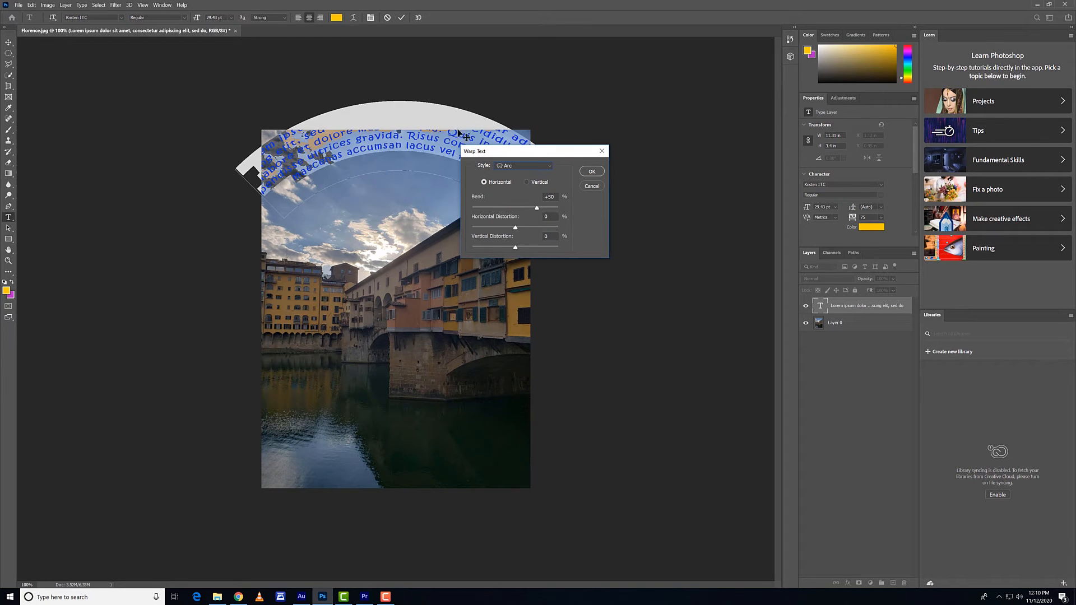
drag(537, 212, 516, 208)
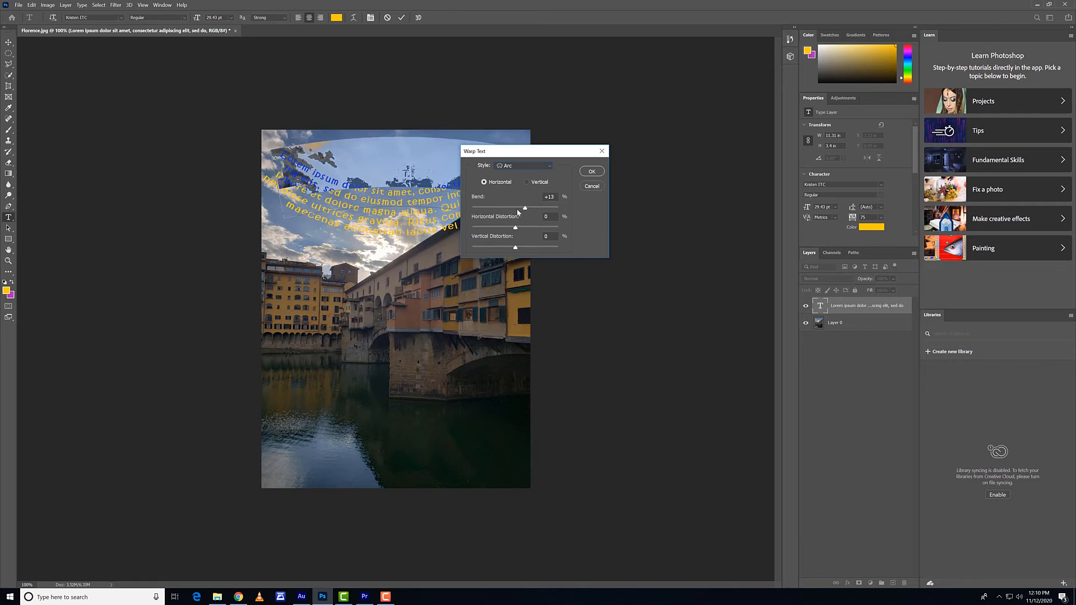
click(587, 189)
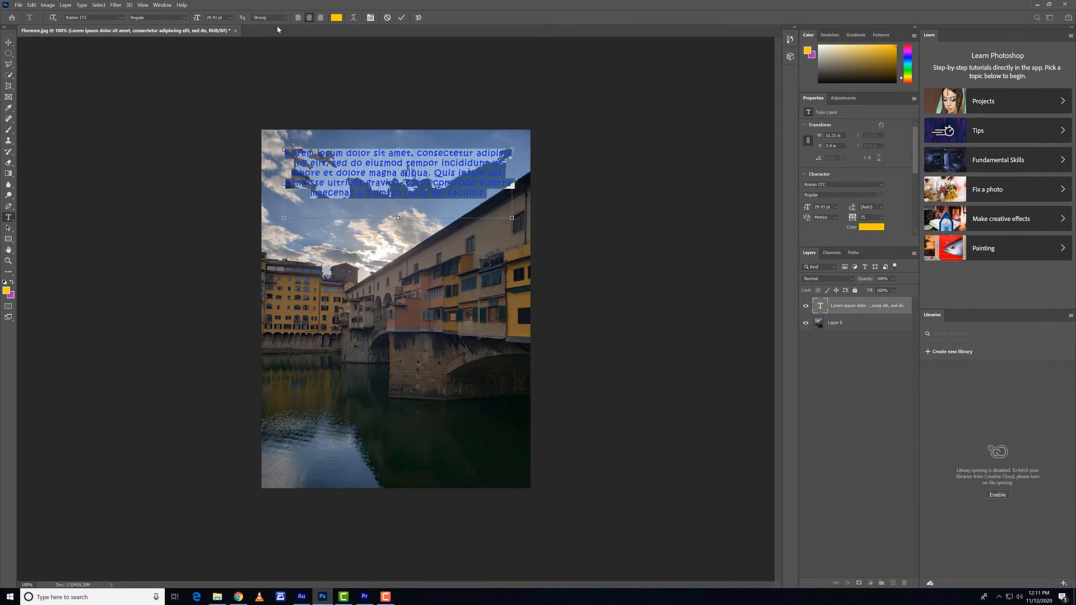
Step: View the text color picker without changing the color, commit the paragraph text and delete its layer
click(336, 17)
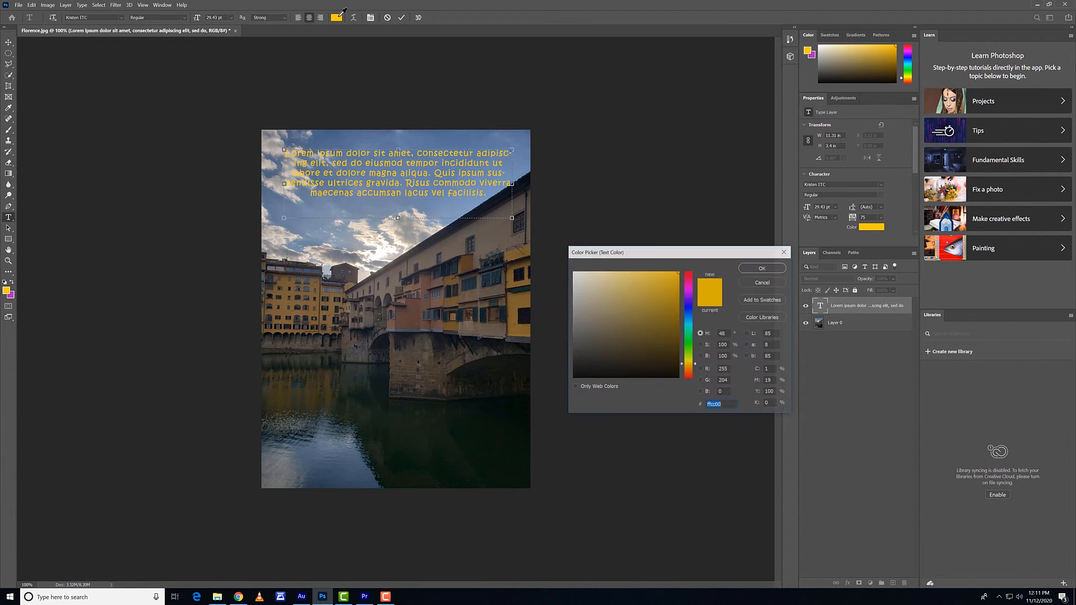
click(763, 282)
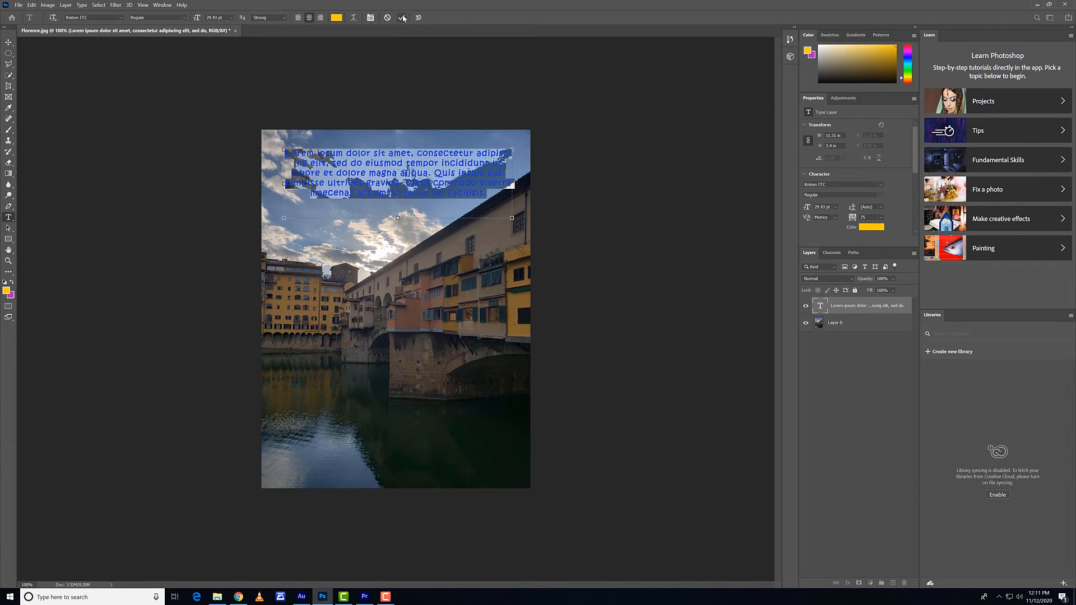
click(403, 18)
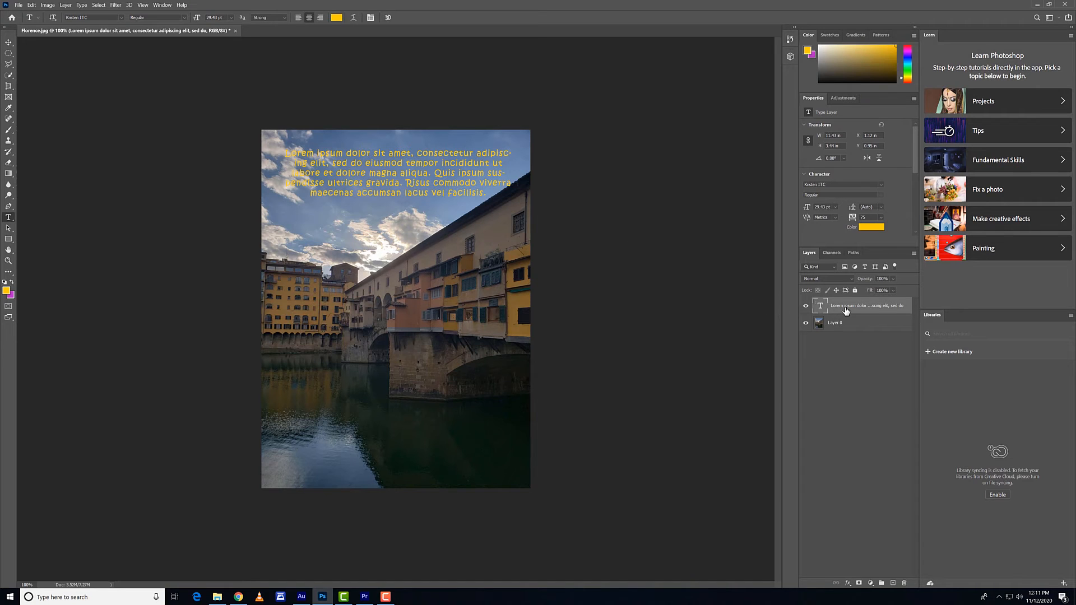
key(Delete)
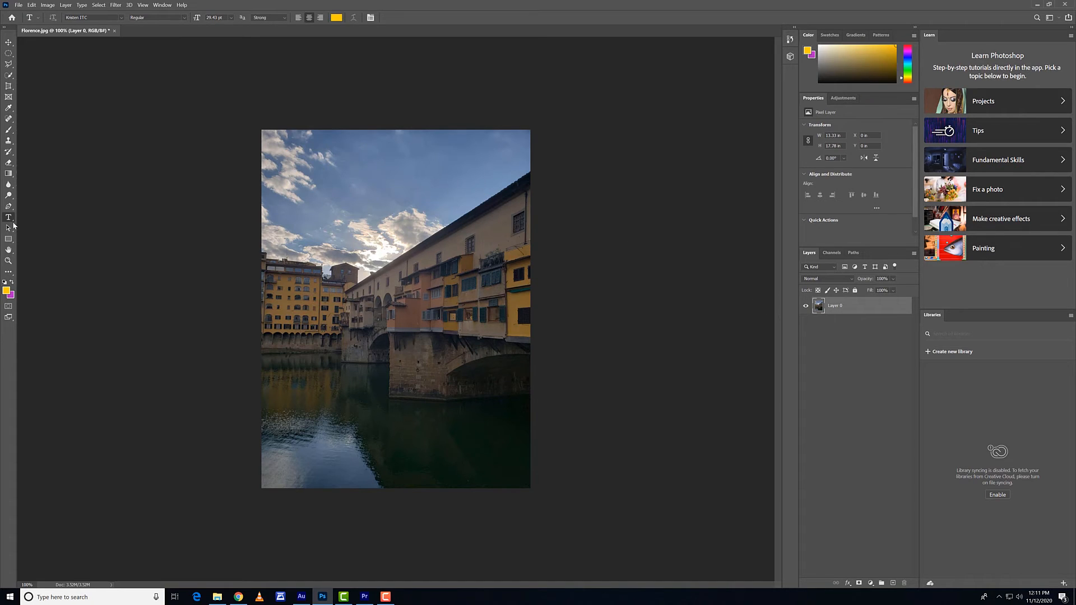
Step: Try vertical text reading "LOVE" in the upper-left sky with the Vertical Type Tool and discard it
right_click(13, 222)
click(37, 226)
click(302, 148)
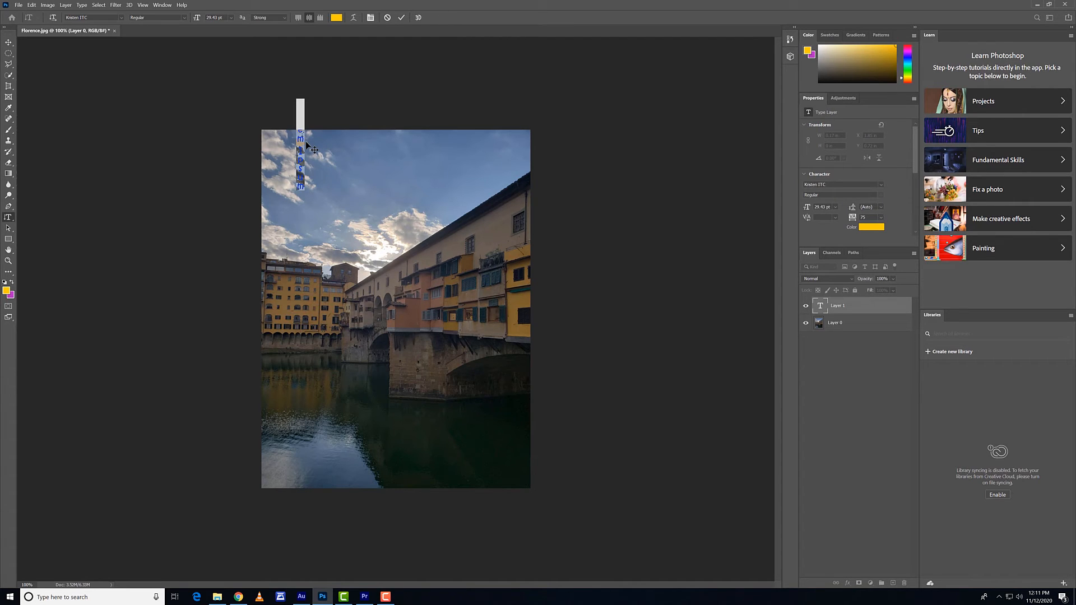
text(LOVE)
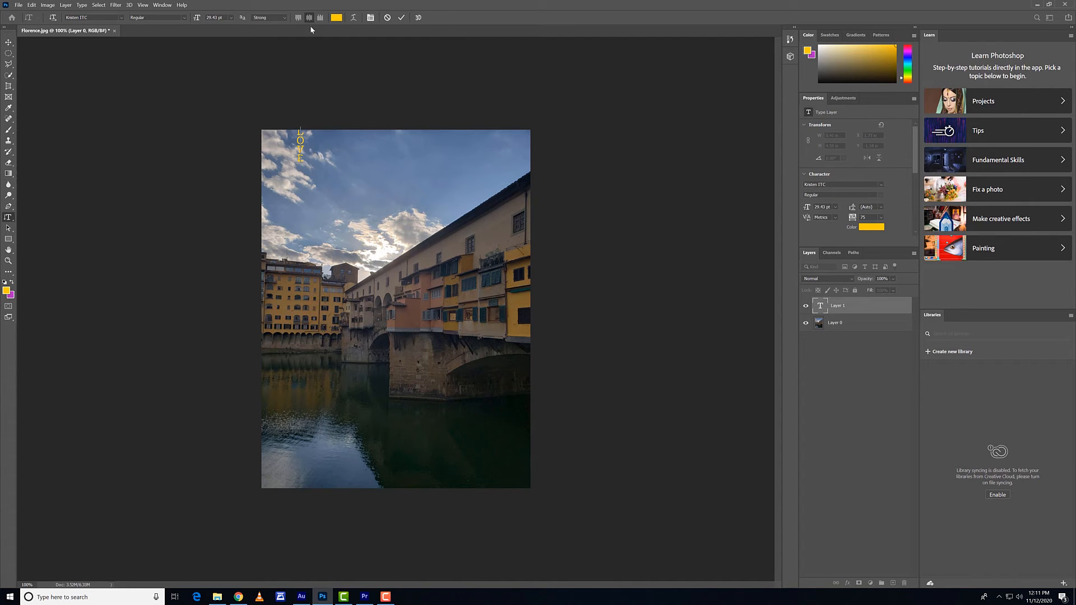
click(388, 18)
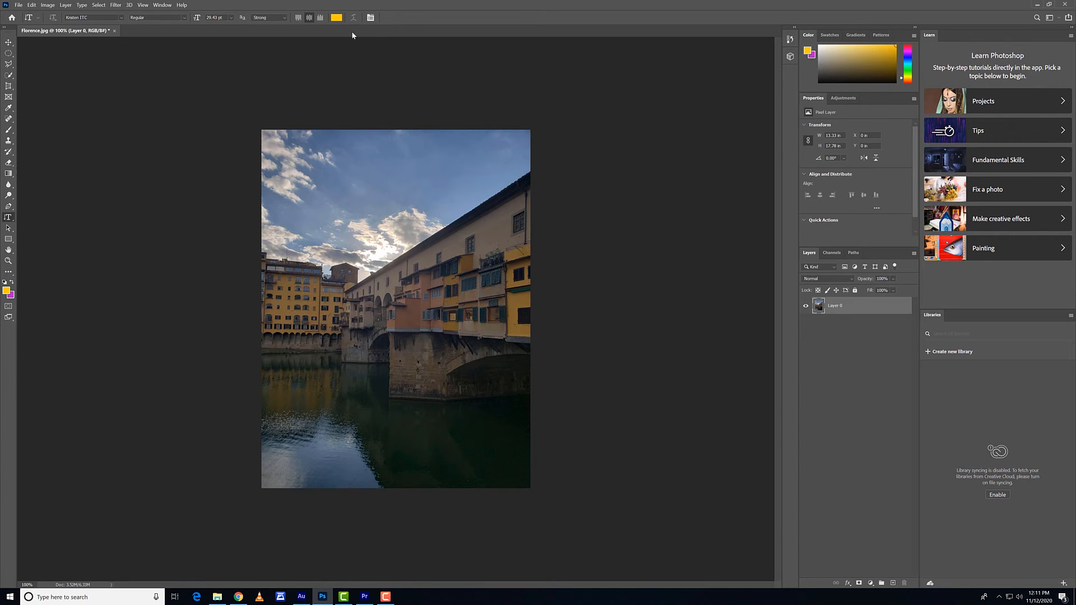
Step: Try a horizontal type mask reading "Thadfaserew" in the upper-left sky with the Horizontal Type Mask Tool
right_click(12, 221)
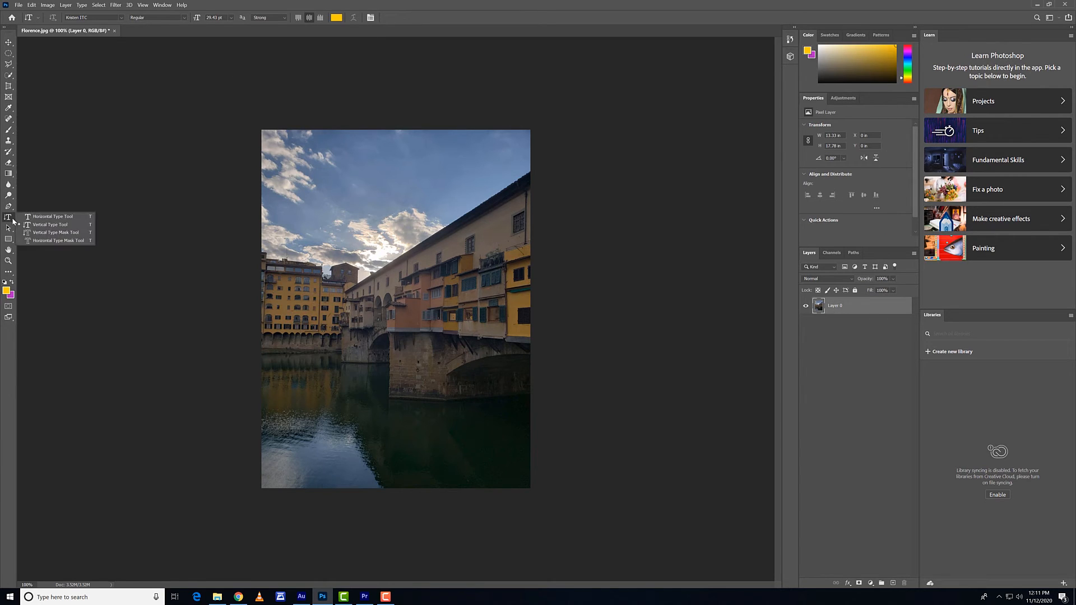
click(73, 242)
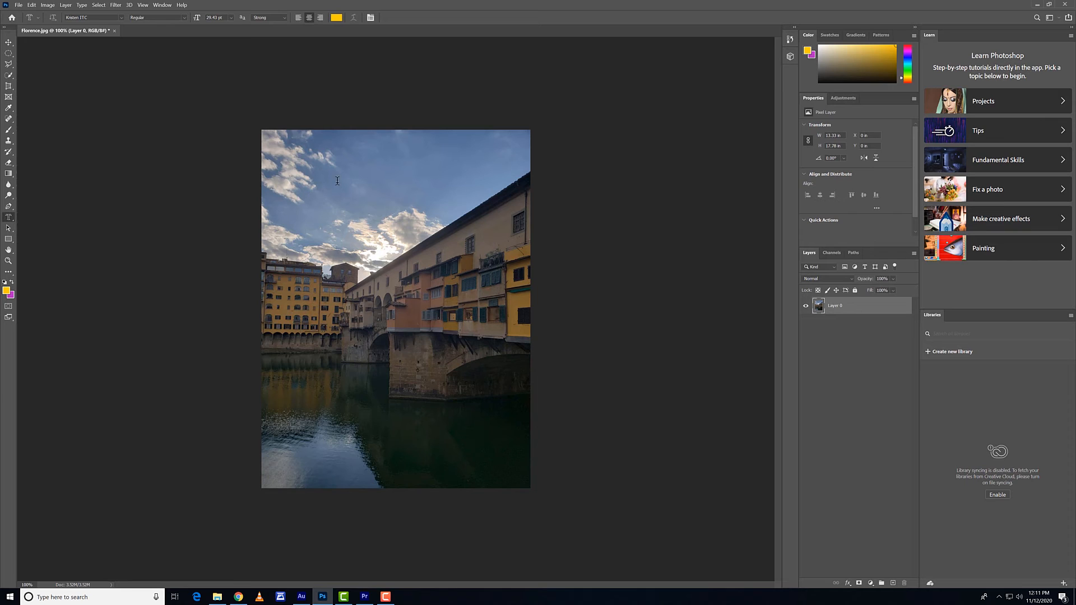
click(312, 200)
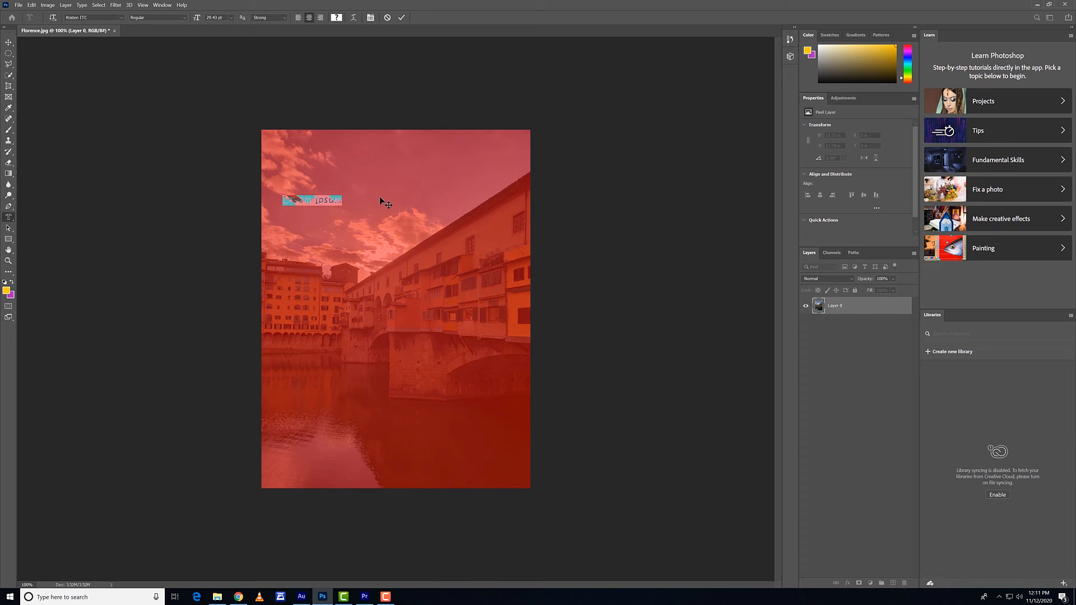
key(BackSpace)
text(Thadfaserew)
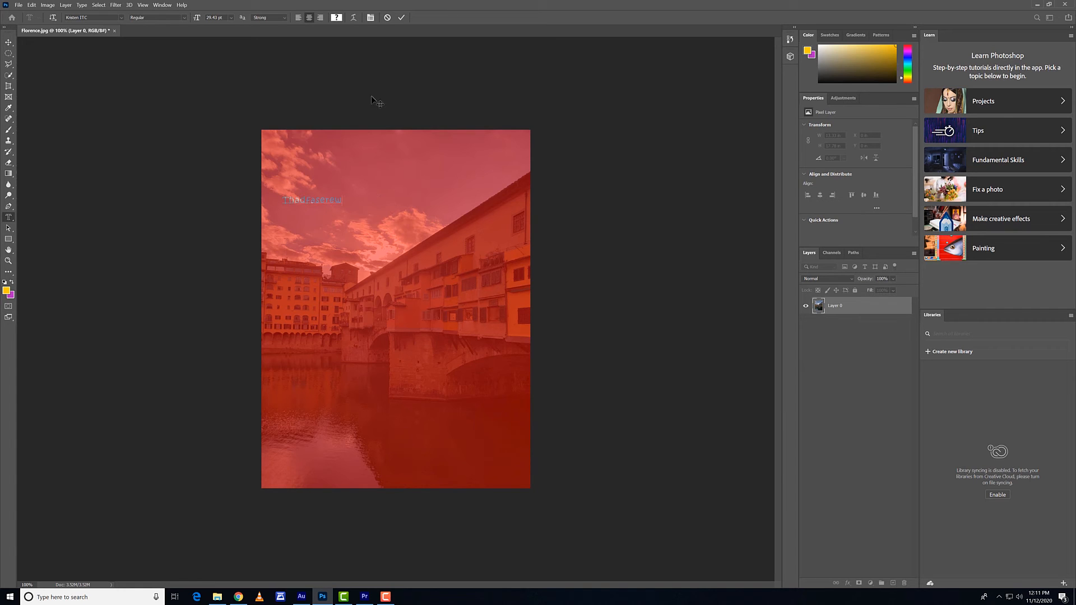
click(402, 17)
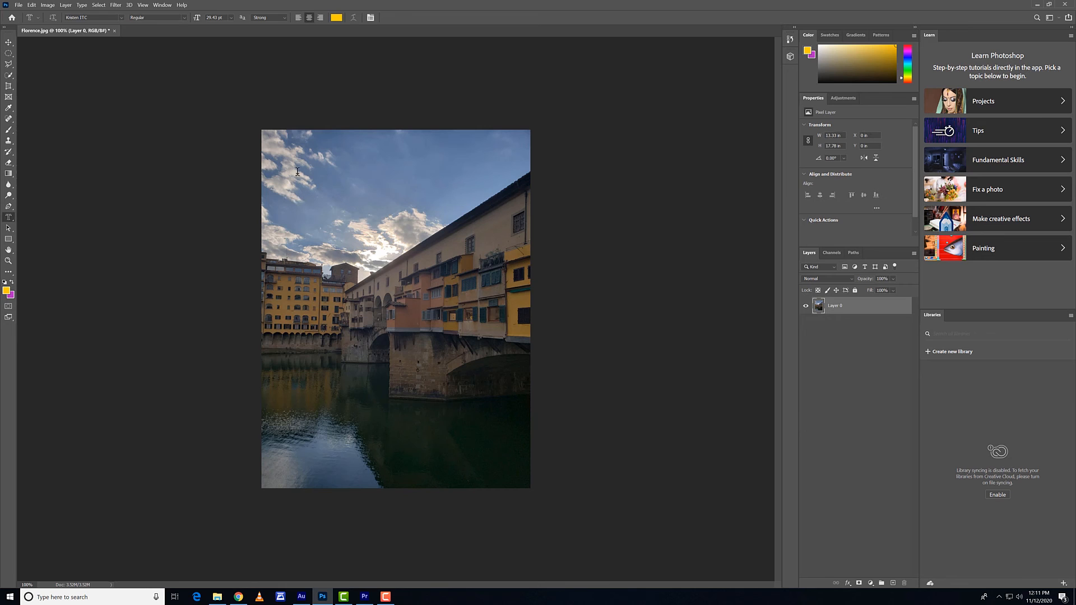
Step: Create a paragraph type mask selection reading "LOVE" at 60 pt in the sky above the clouds
drag(286, 171, 409, 250)
click(231, 18)
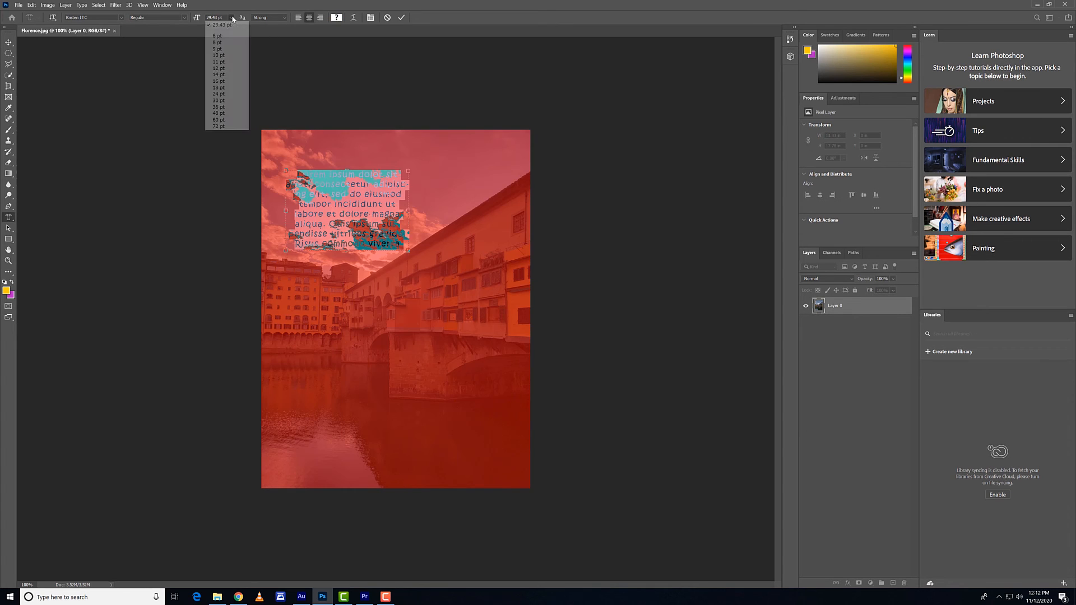
click(221, 119)
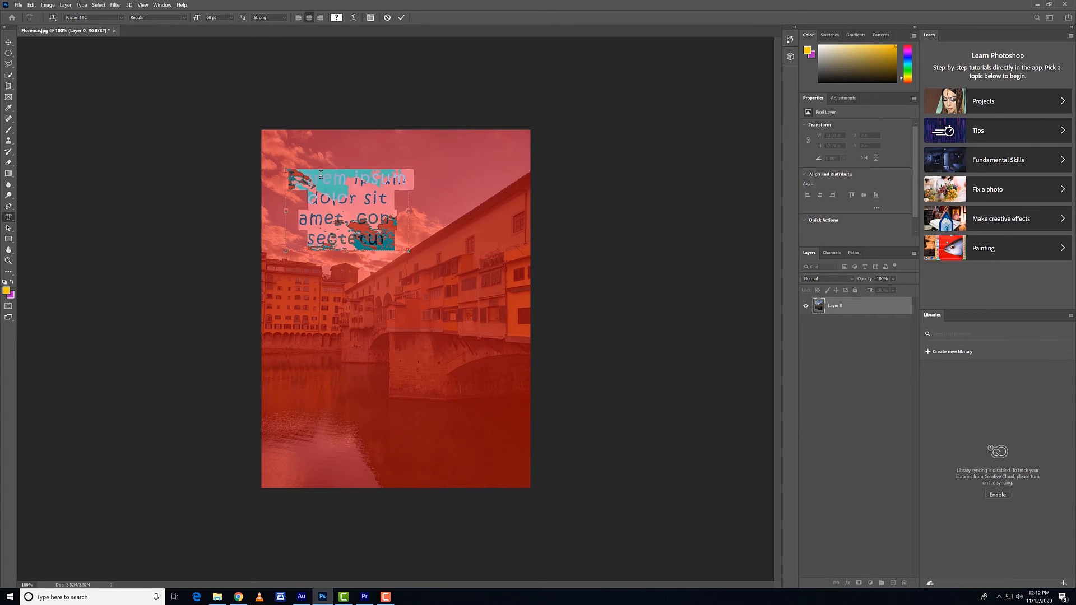
text(LOVE)
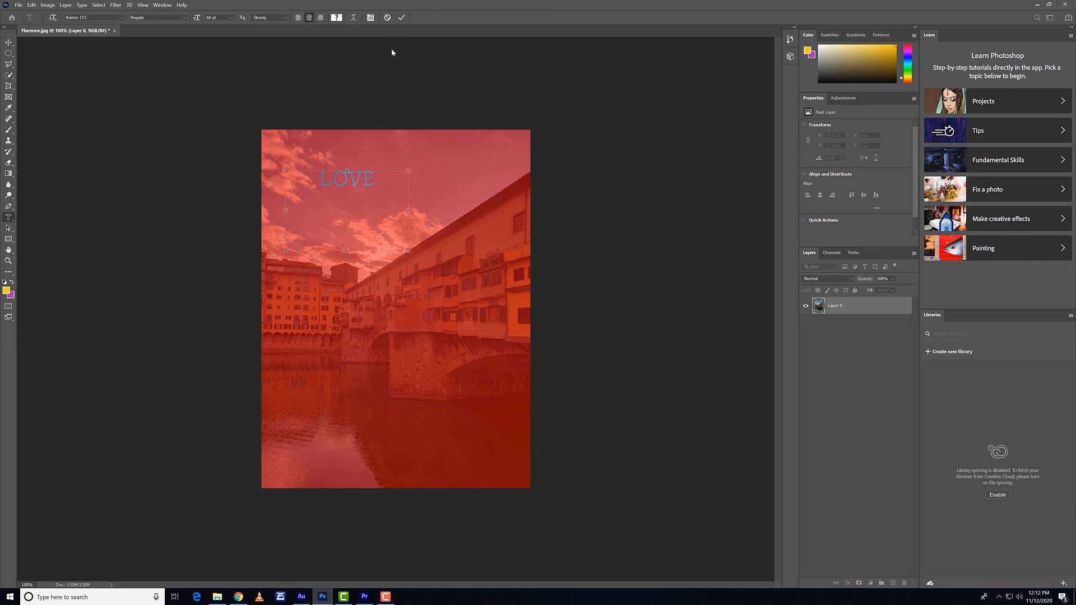
click(402, 17)
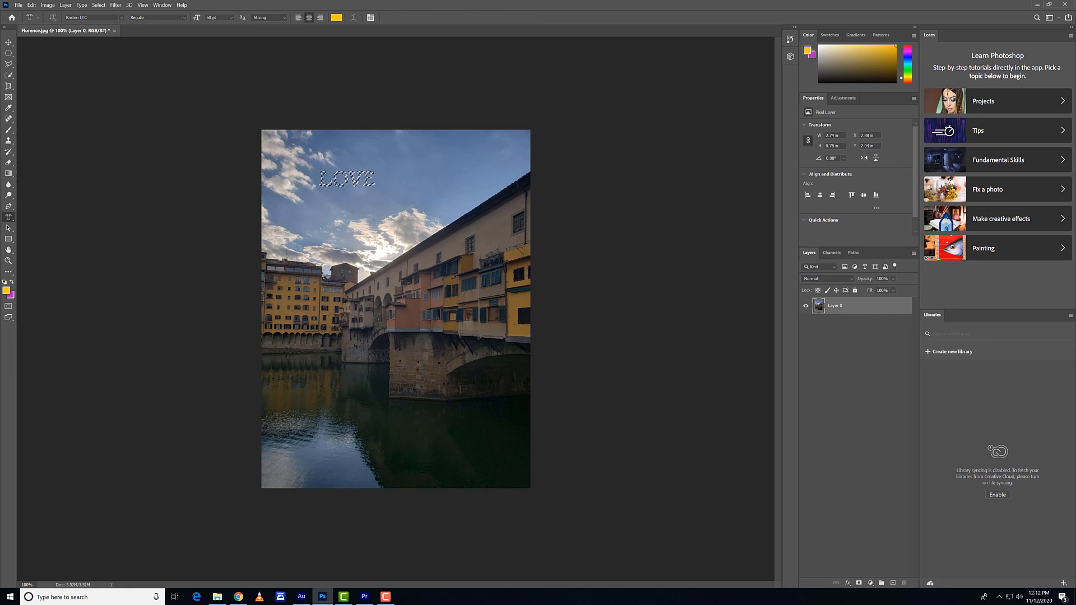
Step: Try moving the LOVE-shaped piece of the photo slightly downward with the Move Tool and undo the move
click(8, 42)
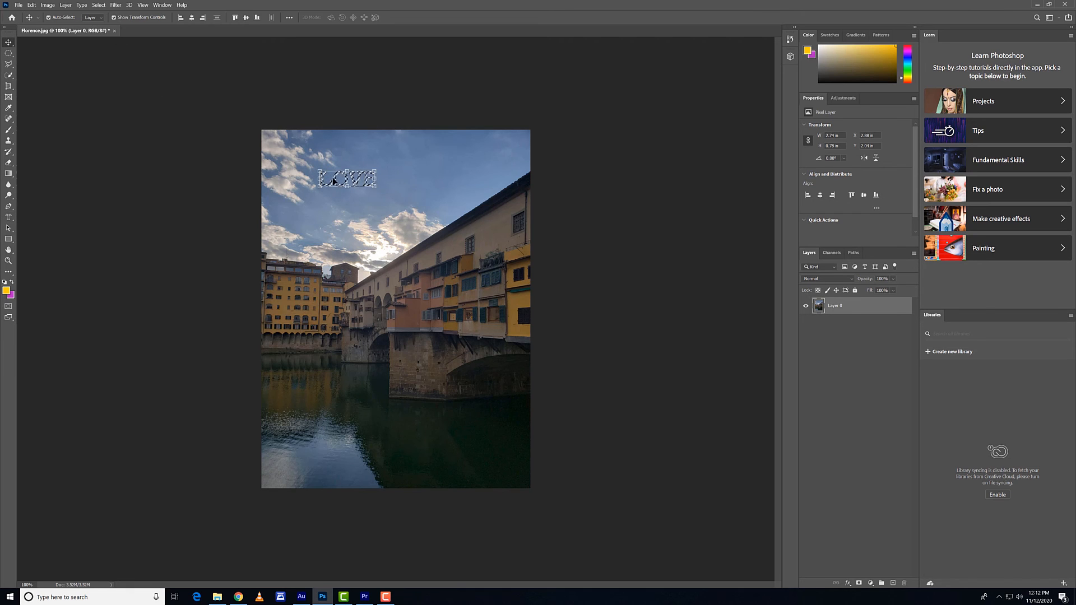
drag(333, 180, 337, 212)
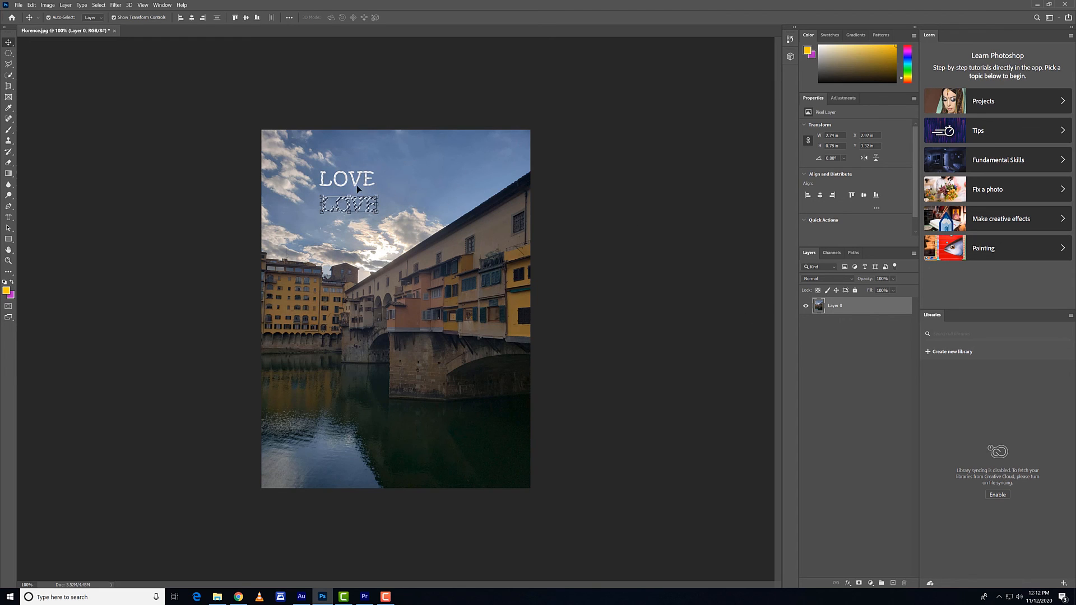
key(ctrl+z)
Step: Paint inside the LOVE selection in dark gold with the brush enlarged to 175, and deselect
click(9, 129)
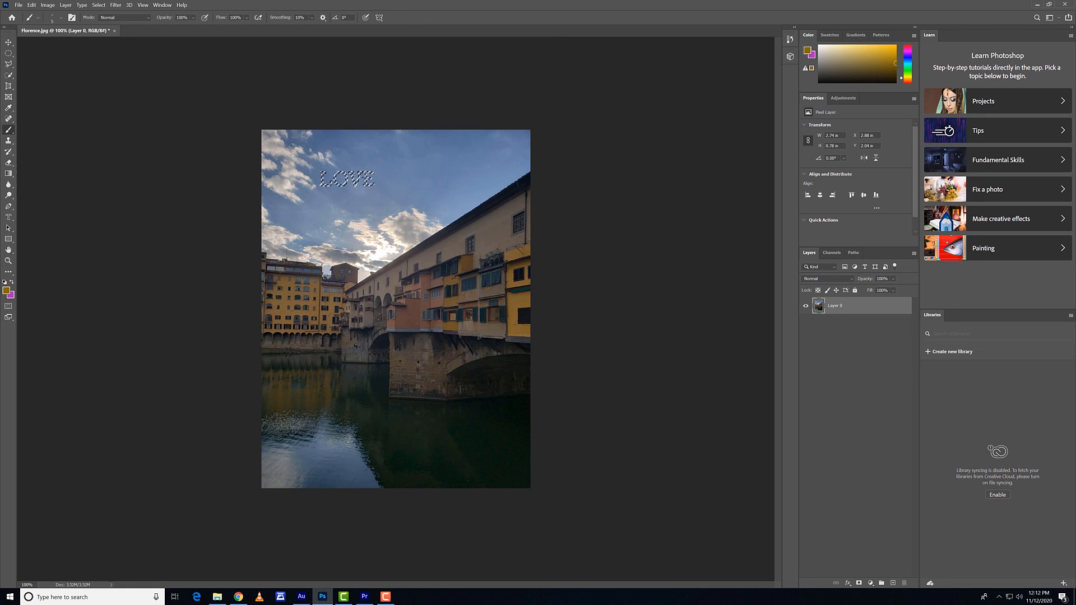
key(bracketright)
key(bracketright)
key(bracketright)
key(bracketright)
key(bracketright)
key(bracketright)
key(bracketright)
key(bracketright)
key(bracketright)
key(bracketright)
key(bracketright)
key(bracketright)
key(bracketright)
key(bracketright)
key(bracketright)
key(bracketright)
key(bracketright)
key(bracketright)
key(bracketright)
key(bracketright)
key(bracketright)
key(bracketright)
key(bracketright)
key(ctrl+d)
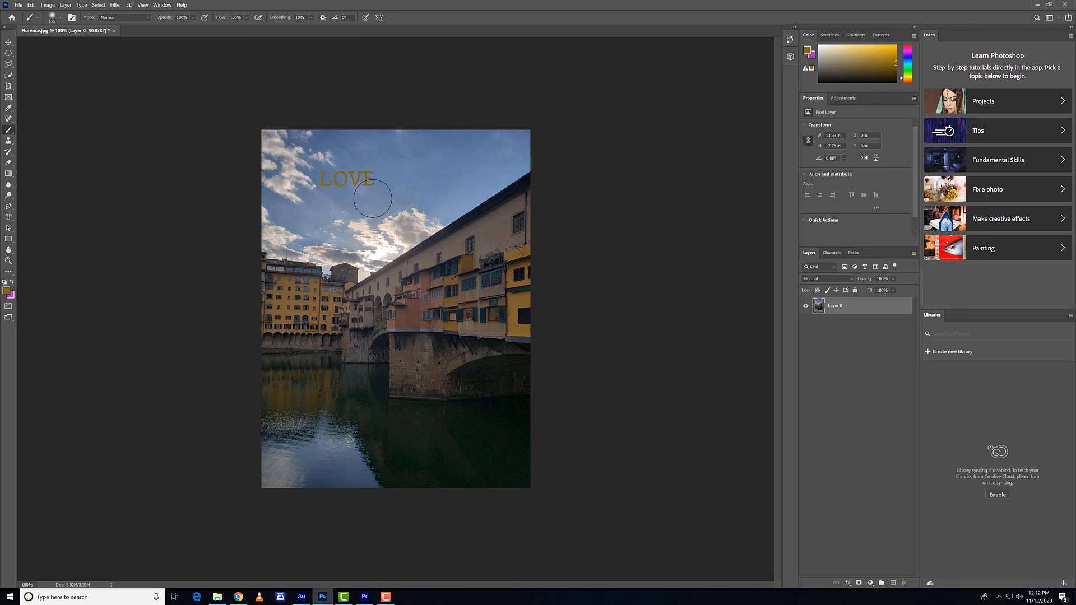
Step: Switch from the Horizontal Type Mask Tool back to the Horizontal Type Tool
click(10, 219)
right_click(9, 221)
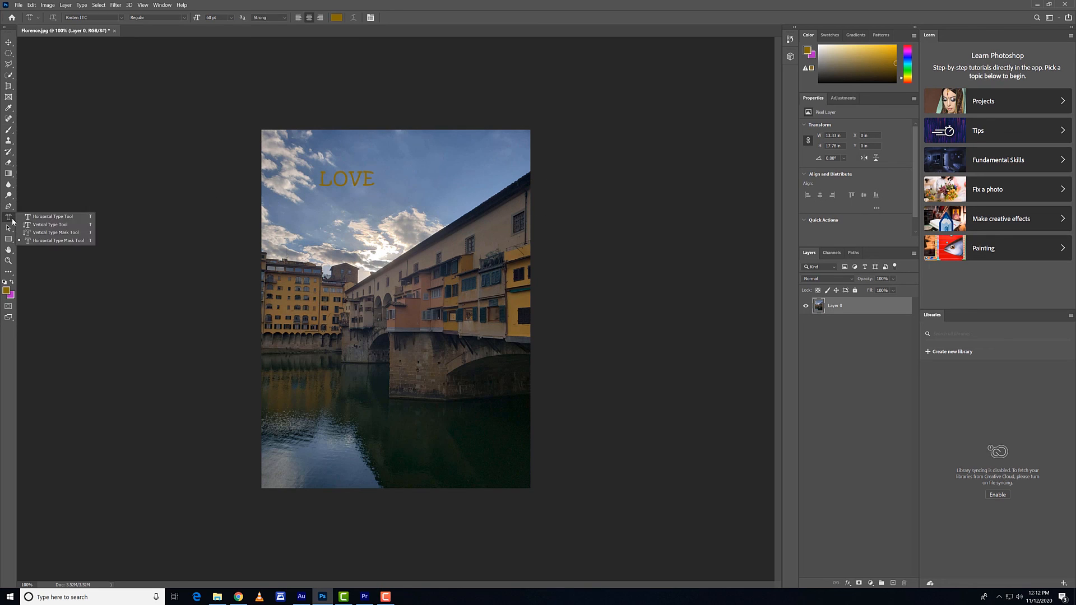
click(39, 216)
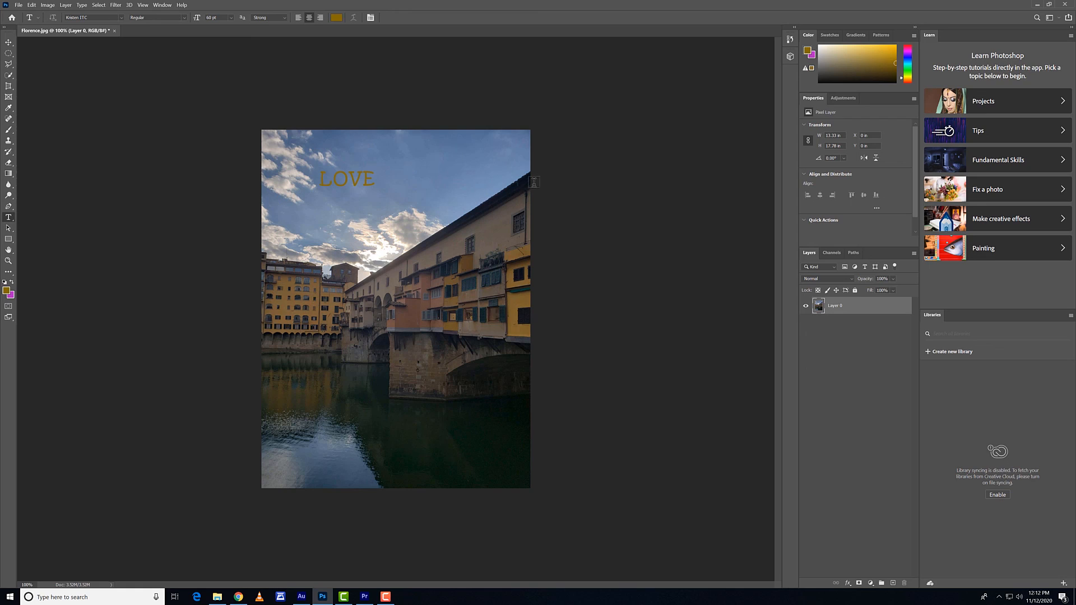